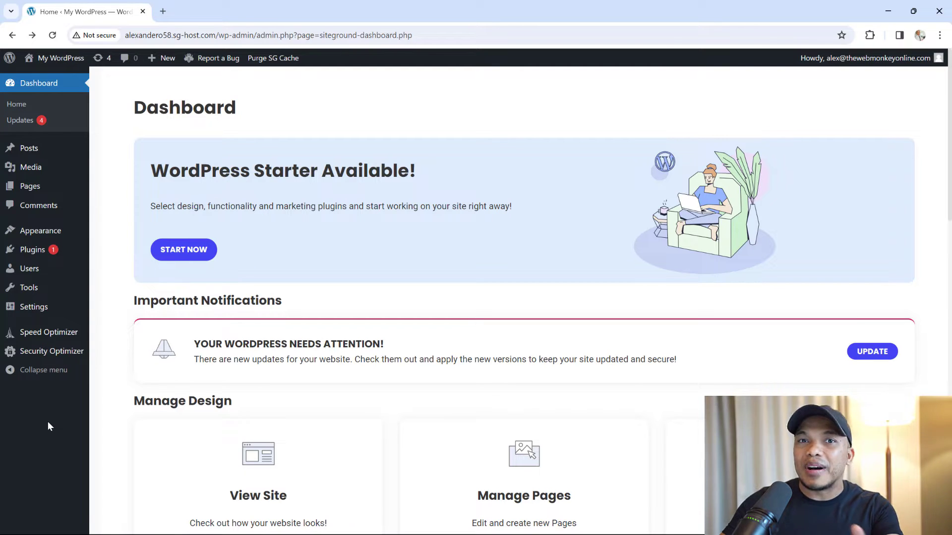
# From the Site Editor's Typography styles, open the font library and view its Upload and Install Fonts tabs
pyautogui.moveTo(59, 232)
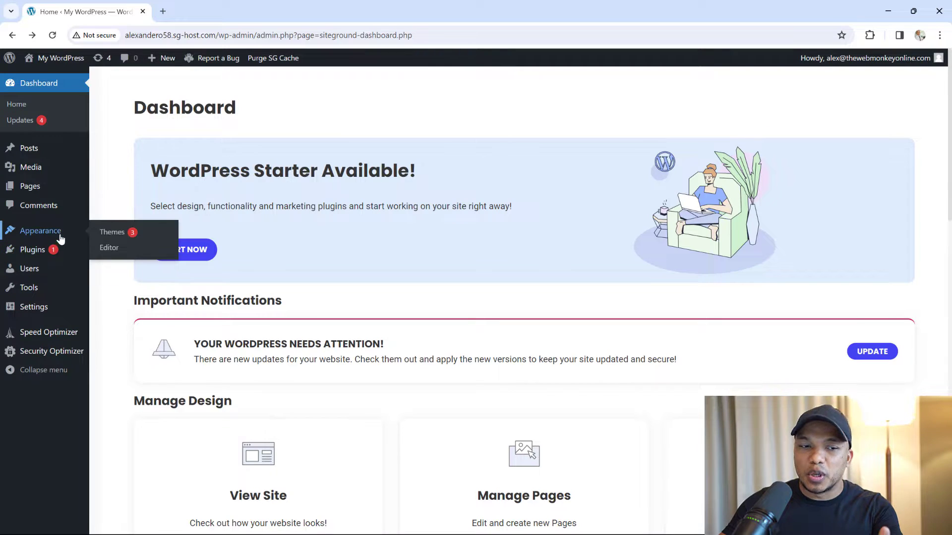
pyautogui.click(111, 251)
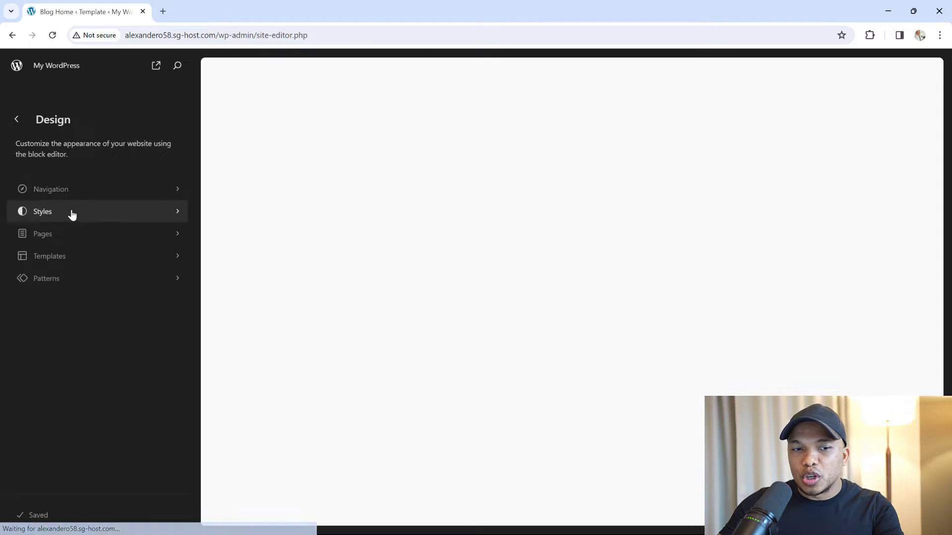
pyautogui.click(72, 214)
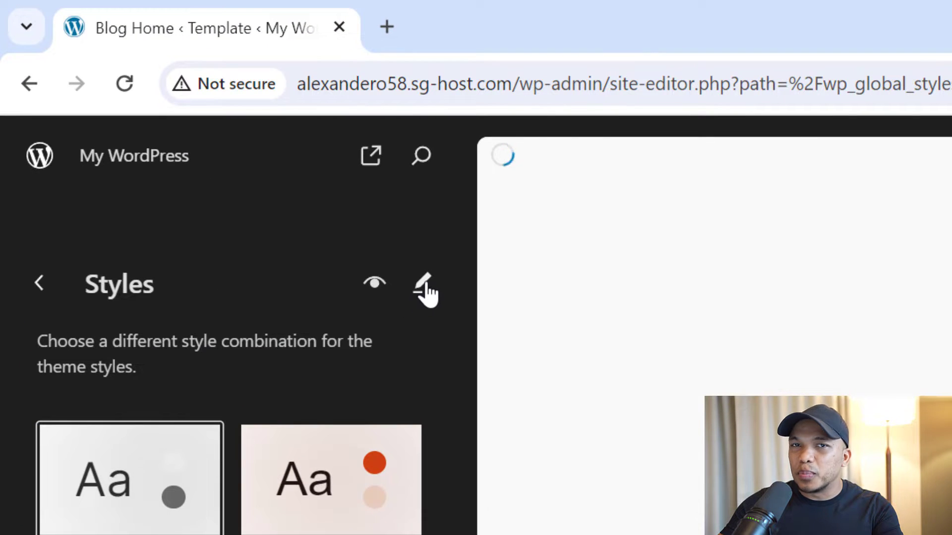
pyautogui.click(424, 286)
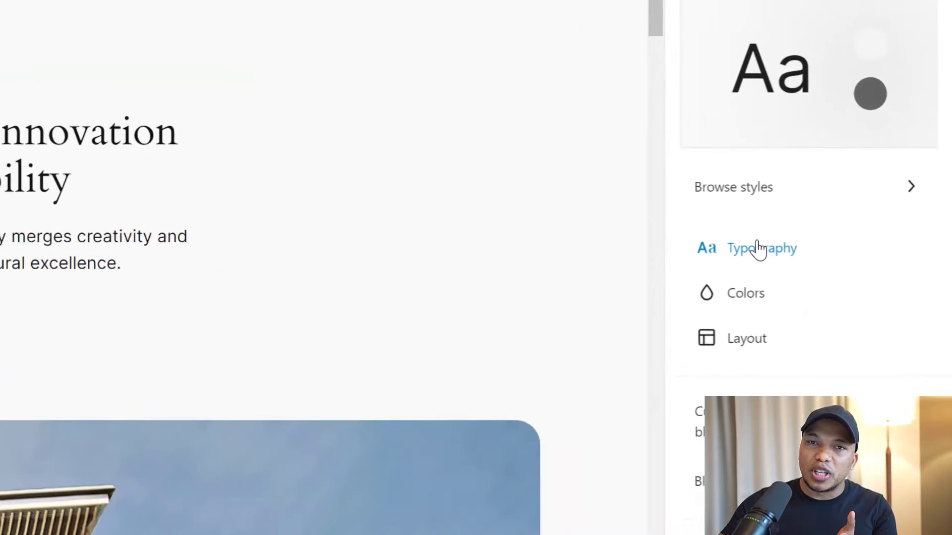
pyautogui.click(845, 258)
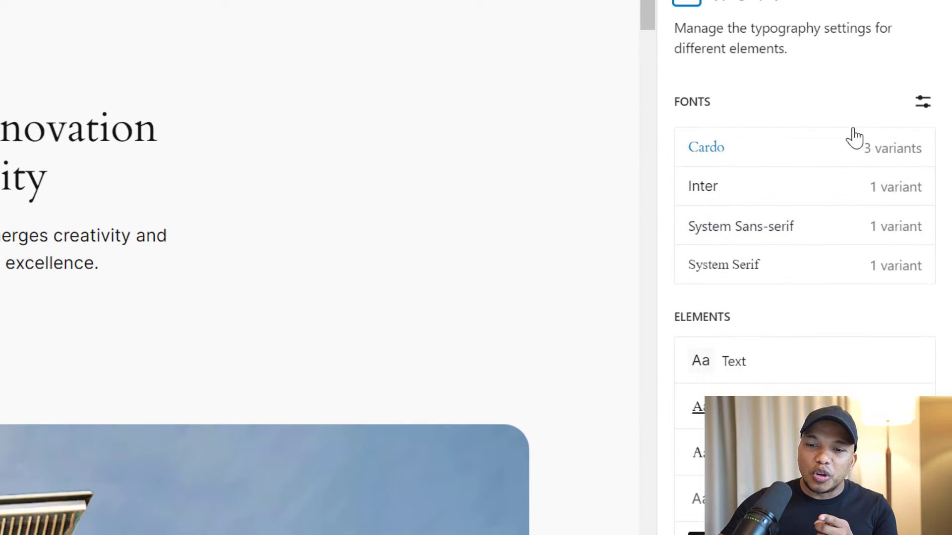
pyautogui.click(922, 103)
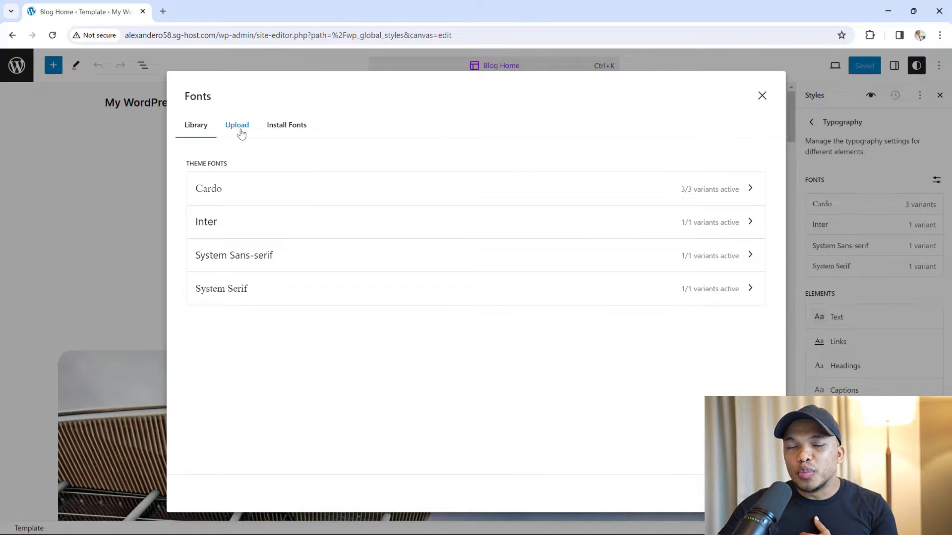
pyautogui.click(242, 130)
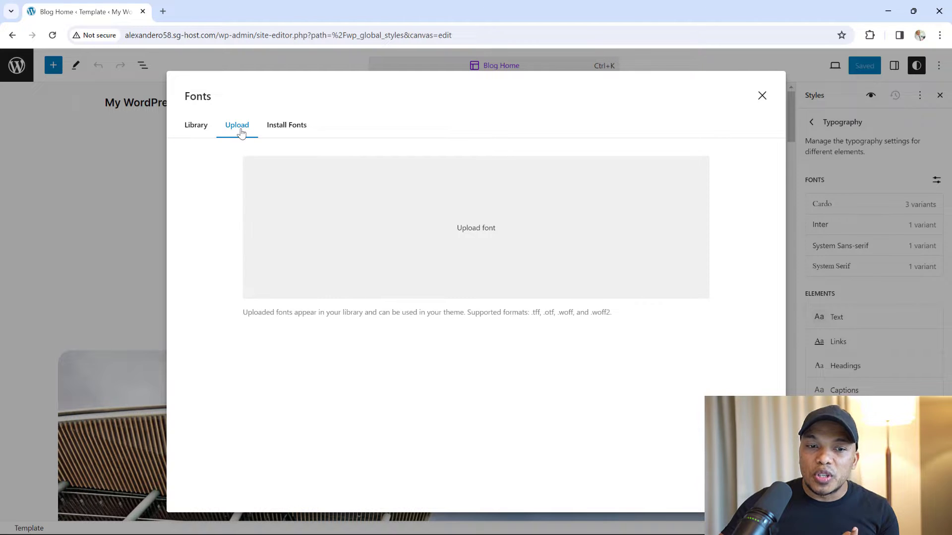
pyautogui.click(285, 128)
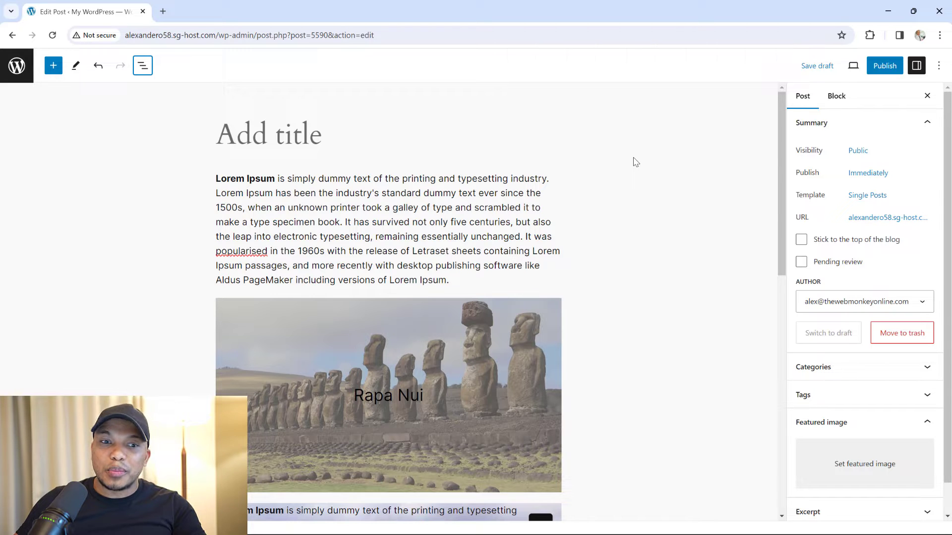
# Select the Rapa Nui cover block and bring up its Aspect Ratio choices in Styles
pyautogui.scroll(-5, 645, 171)
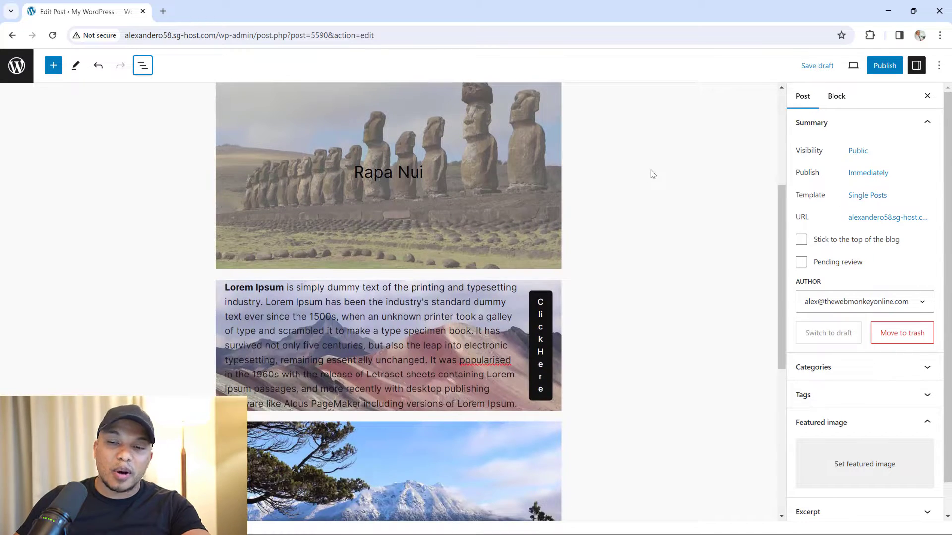
pyautogui.scroll(5, 652, 173)
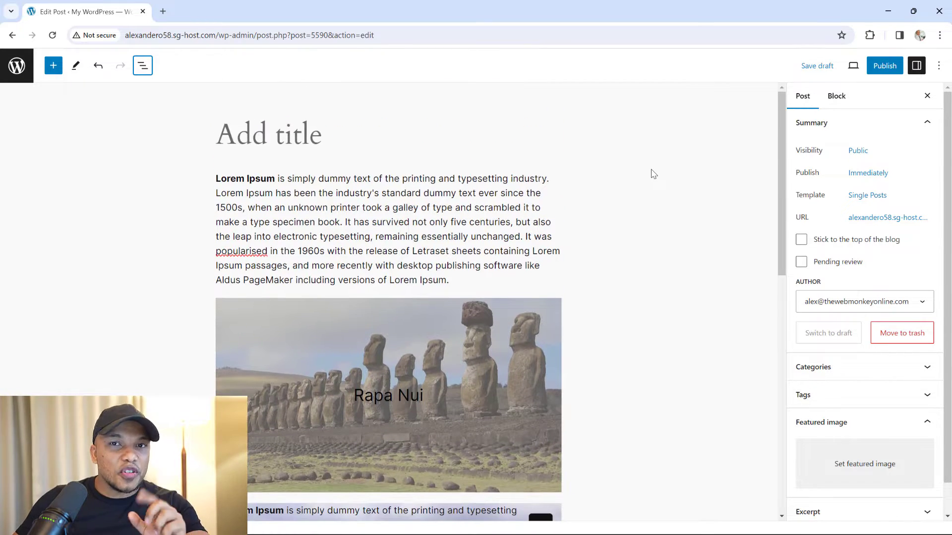
pyautogui.click(524, 314)
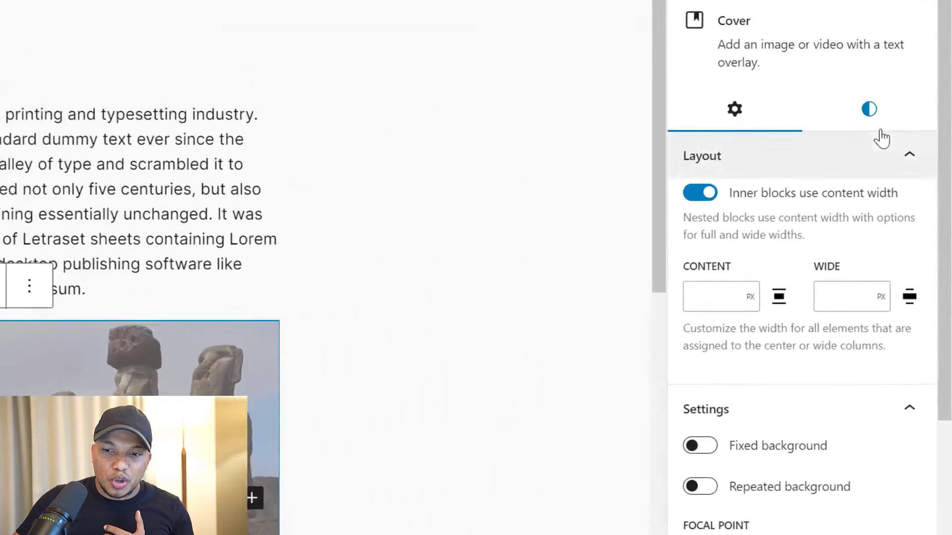
pyautogui.click(903, 175)
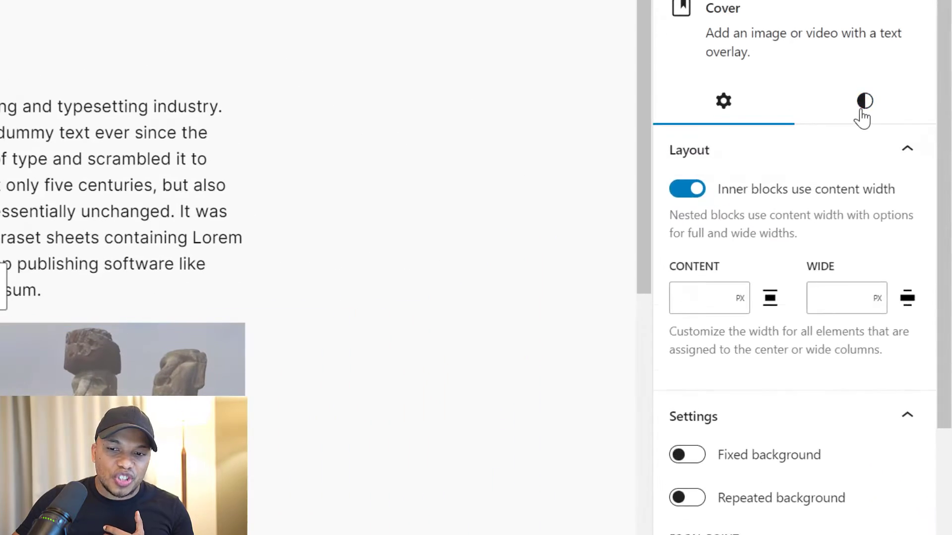
pyautogui.scroll(-10, 829, 317)
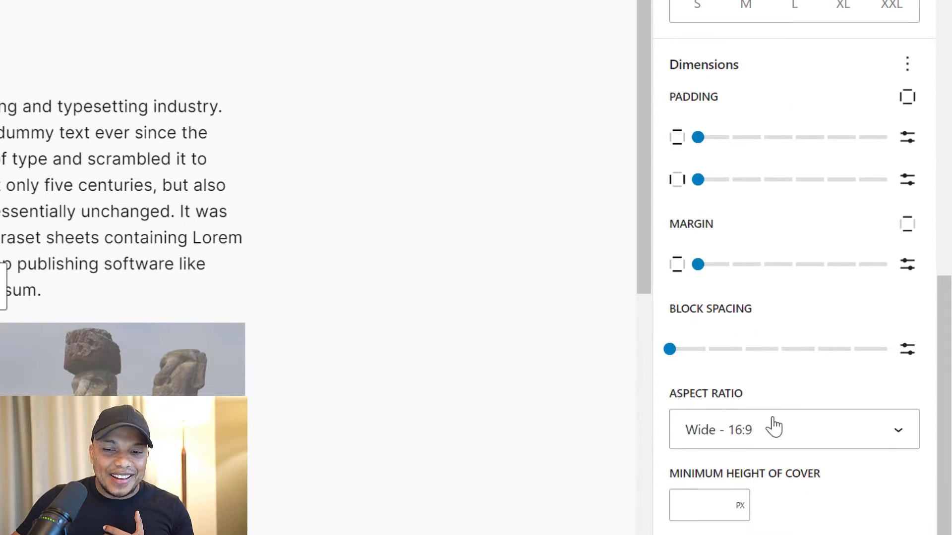
pyautogui.click(771, 432)
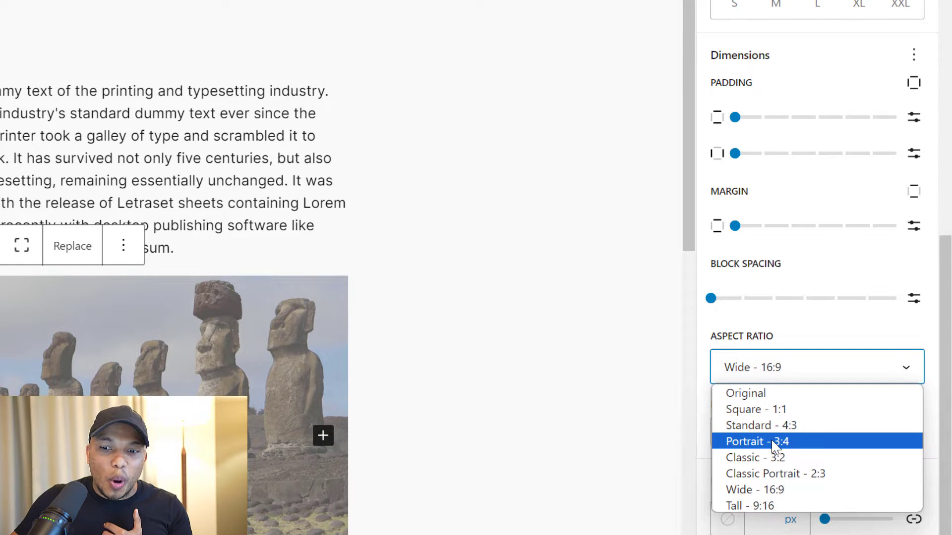
# Try Standard - 4:3 and Tall - 9:16, then settle on Wide - 16:9
pyautogui.click(788, 425)
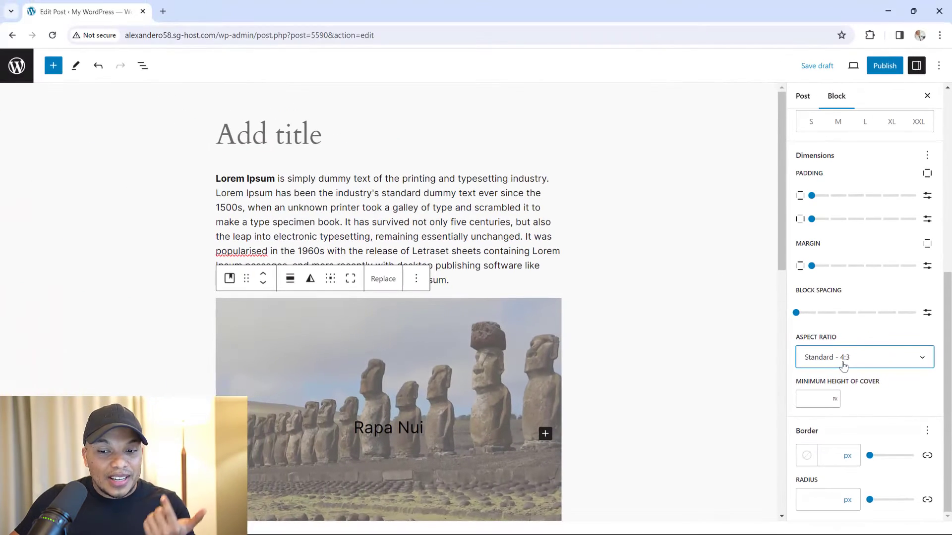
pyautogui.click(843, 365)
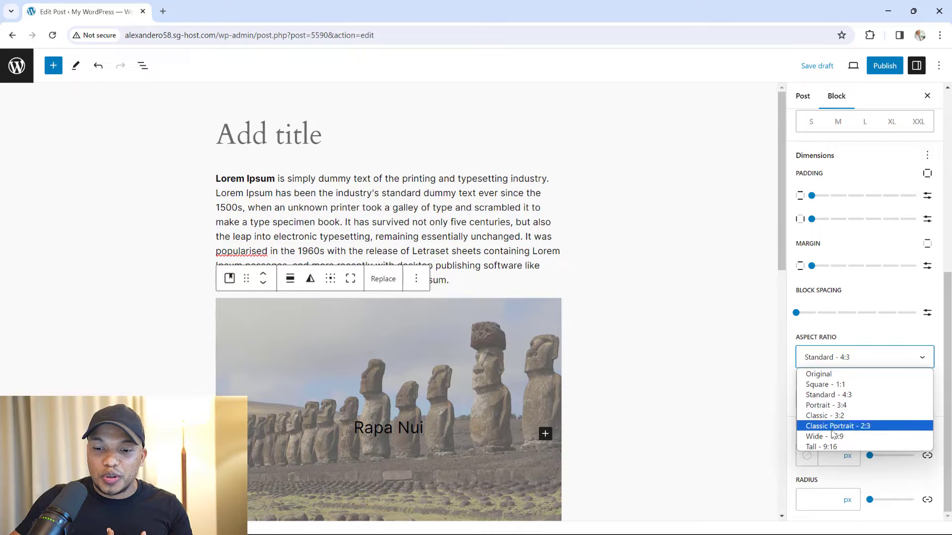
pyautogui.click(830, 446)
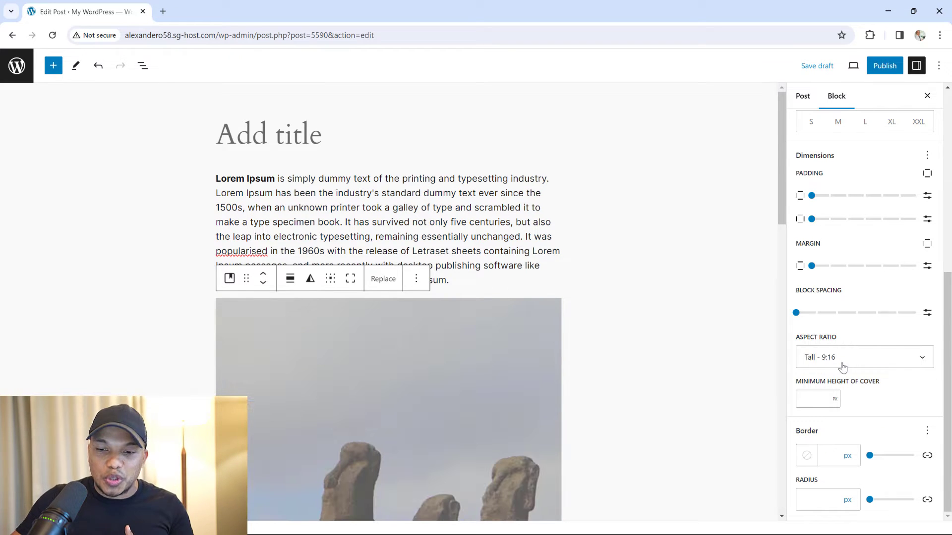
pyautogui.click(843, 366)
pyautogui.click(833, 435)
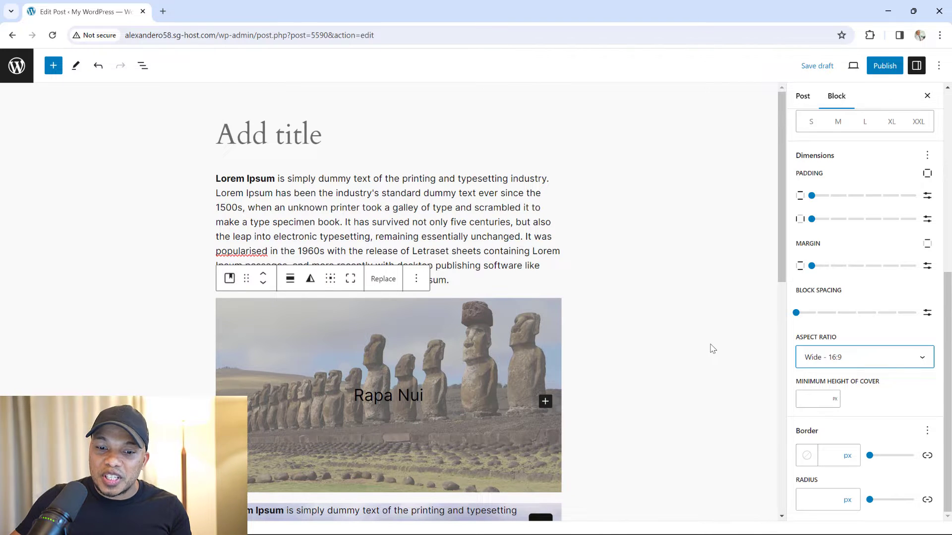
# Select the Row holding the Lorem Ipsum text and Click Here button in List View and show its Background image styles
pyautogui.scroll(-3, 709, 347)
pyautogui.click(540, 357)
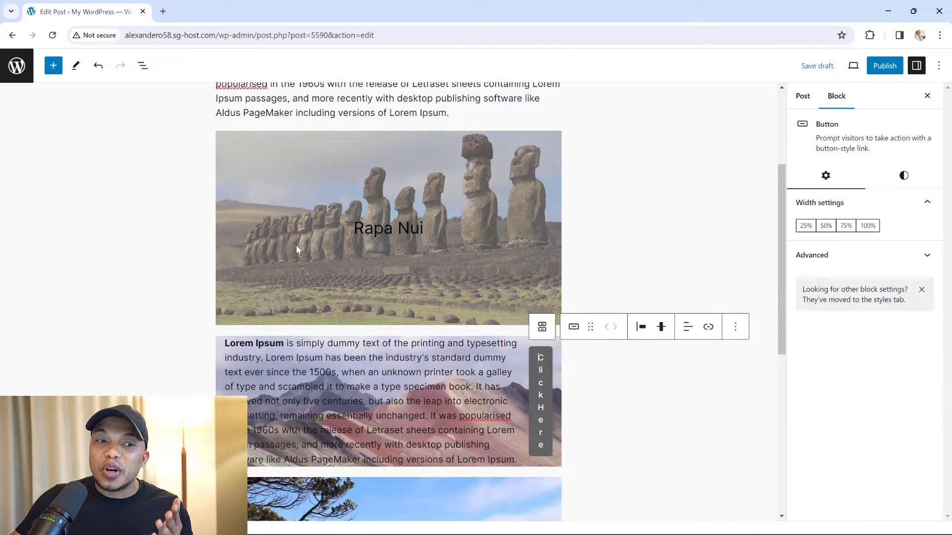
pyautogui.click(142, 66)
pyautogui.click(41, 165)
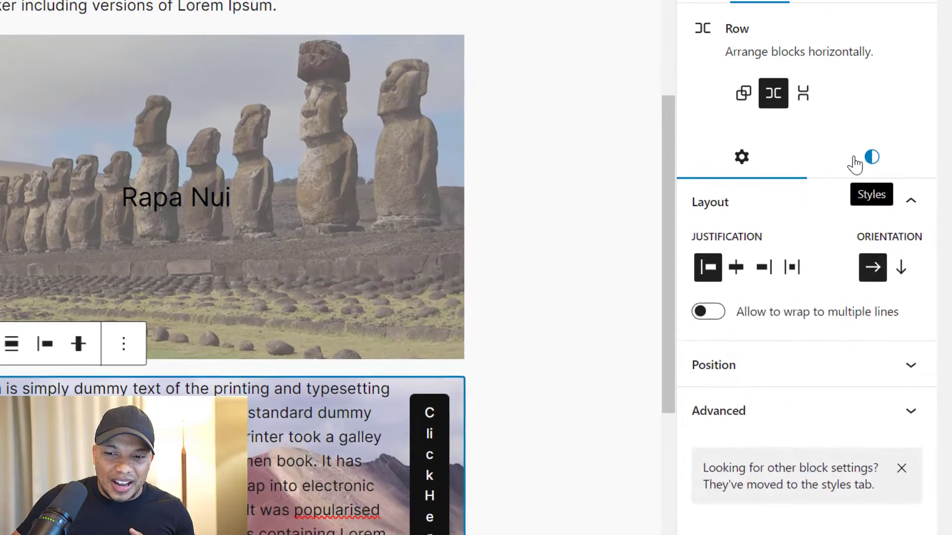
pyautogui.click(897, 202)
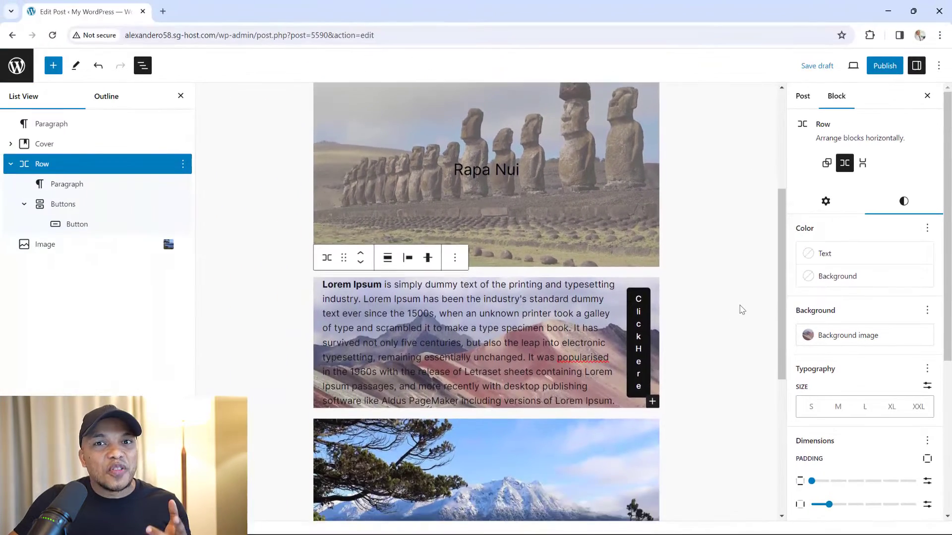
# Enable Shadow settings for the snowy mountain lake image from its Border & Shadow options
pyautogui.scroll(-2, 589, 338)
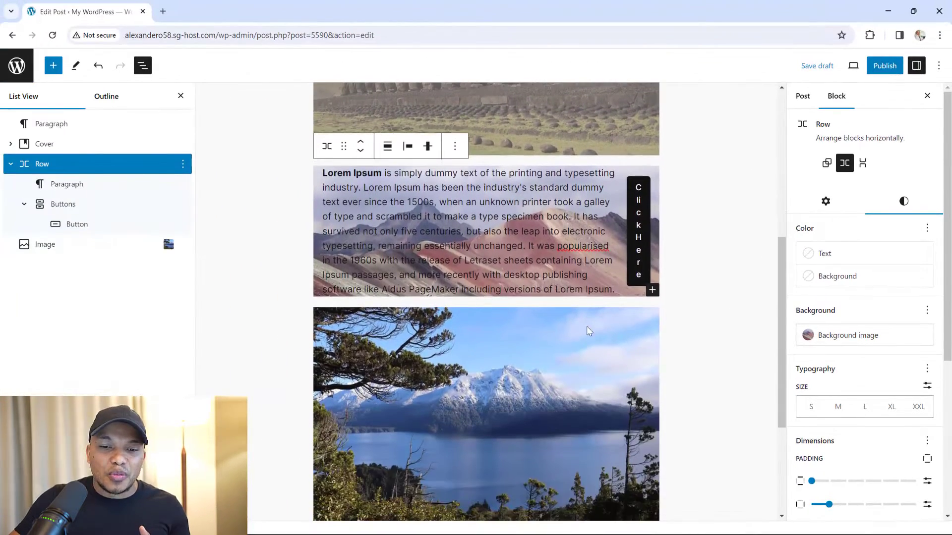
pyautogui.click(564, 317)
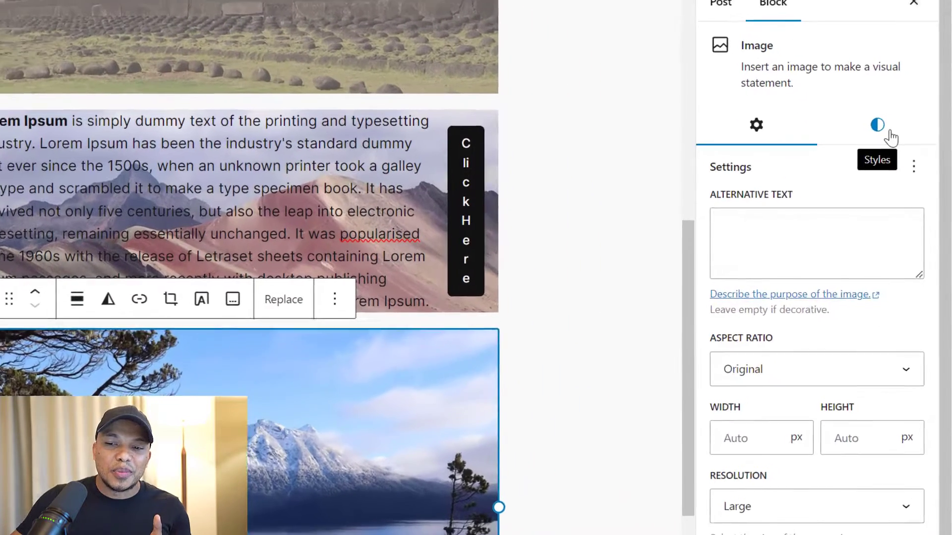
pyautogui.click(910, 182)
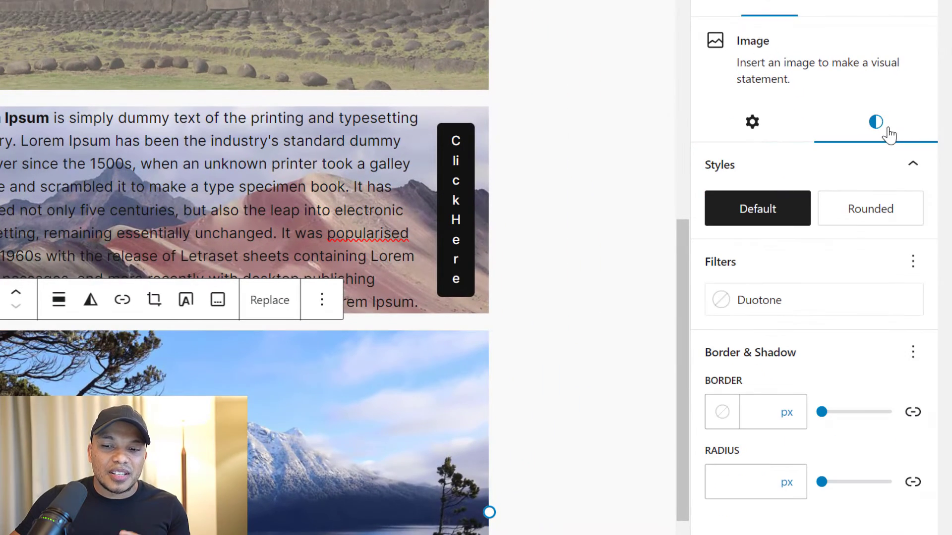
pyautogui.click(913, 353)
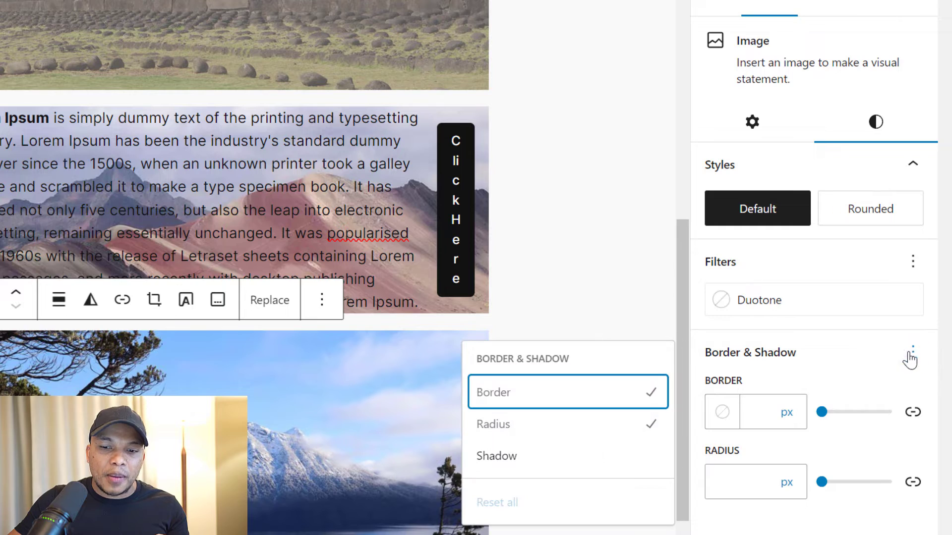
pyautogui.click(513, 466)
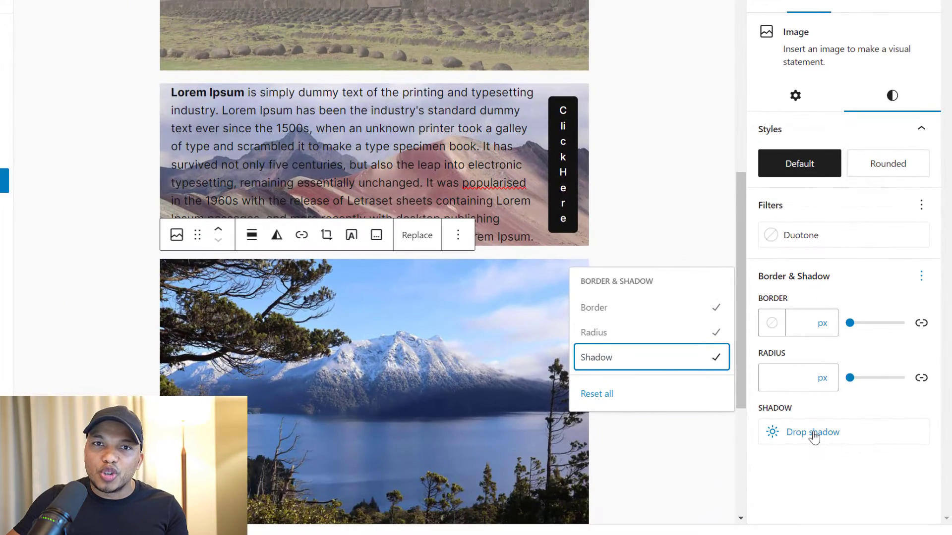
# Try the second, third and fourth drop shadow presets, then undo the last change
pyautogui.click(814, 433)
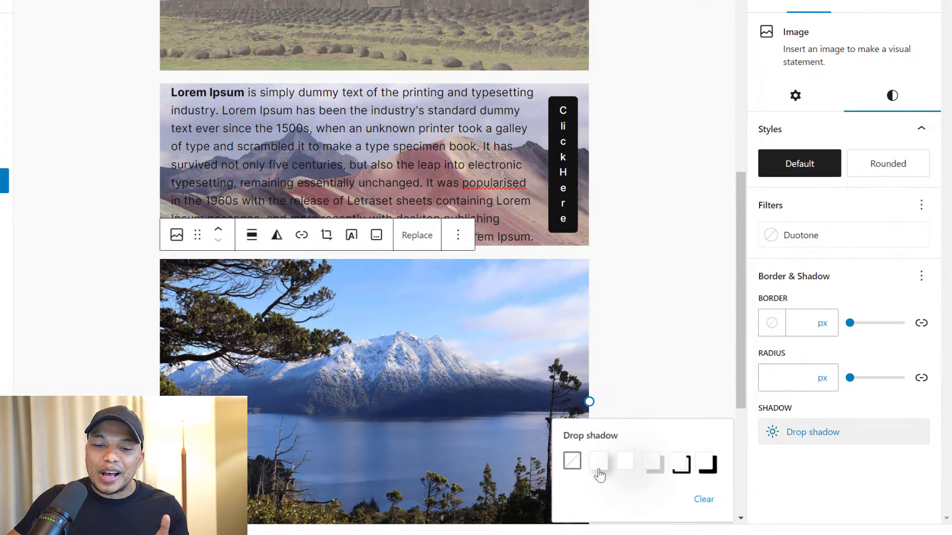
pyautogui.click(599, 464)
pyautogui.click(629, 470)
pyautogui.click(656, 470)
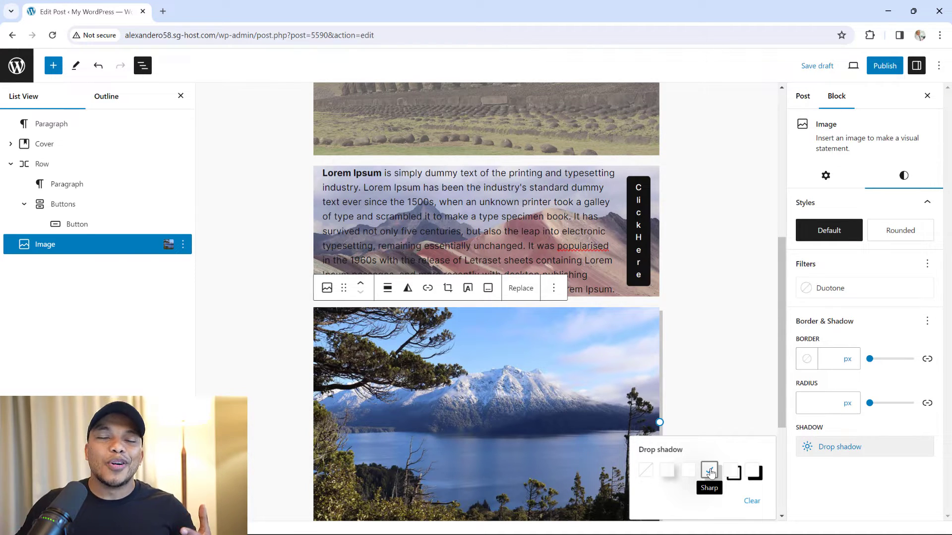
pyautogui.click(112, 376)
pyautogui.hotkey('ctrl', 'z')
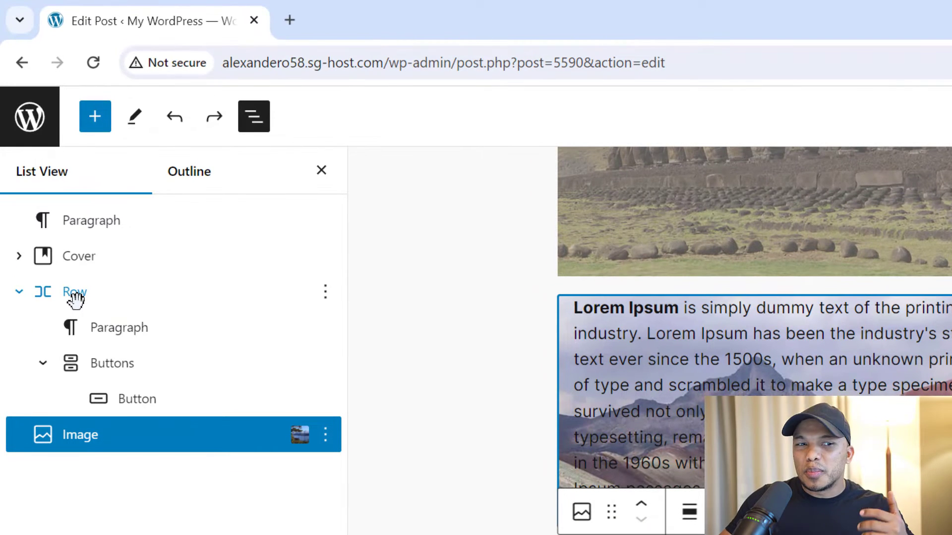
# Rename the Row block in List View to 'Image block with text'
pyautogui.click(325, 293)
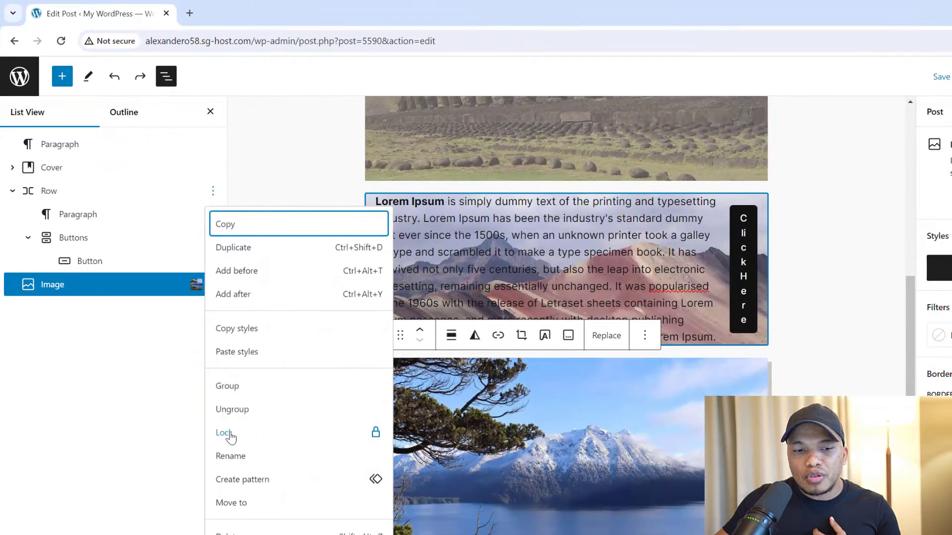
pyautogui.click(230, 456)
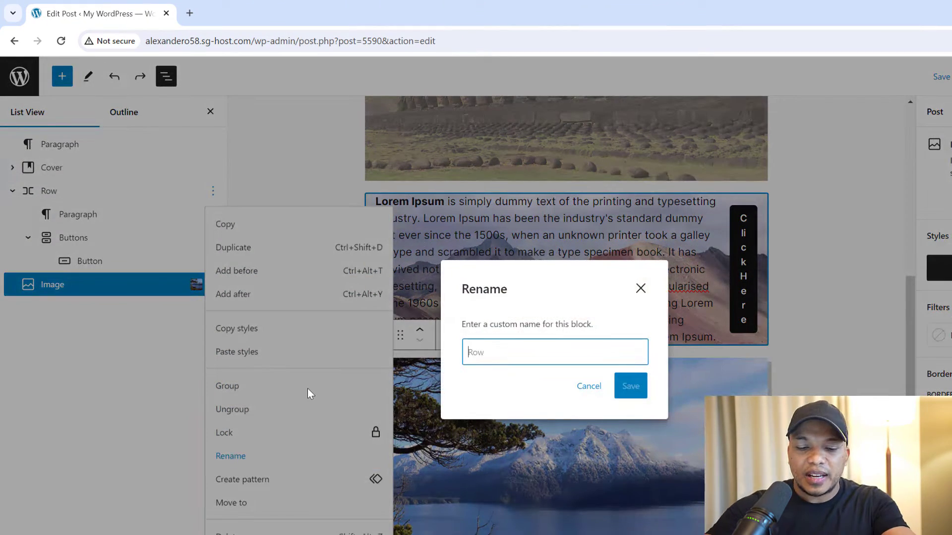
pyautogui.write('Image bloc')
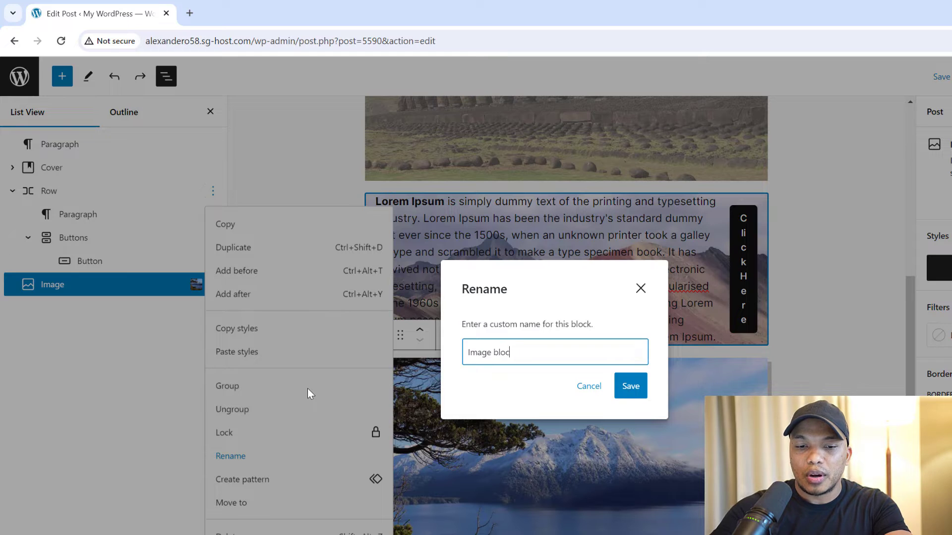
pyautogui.write('k with text')
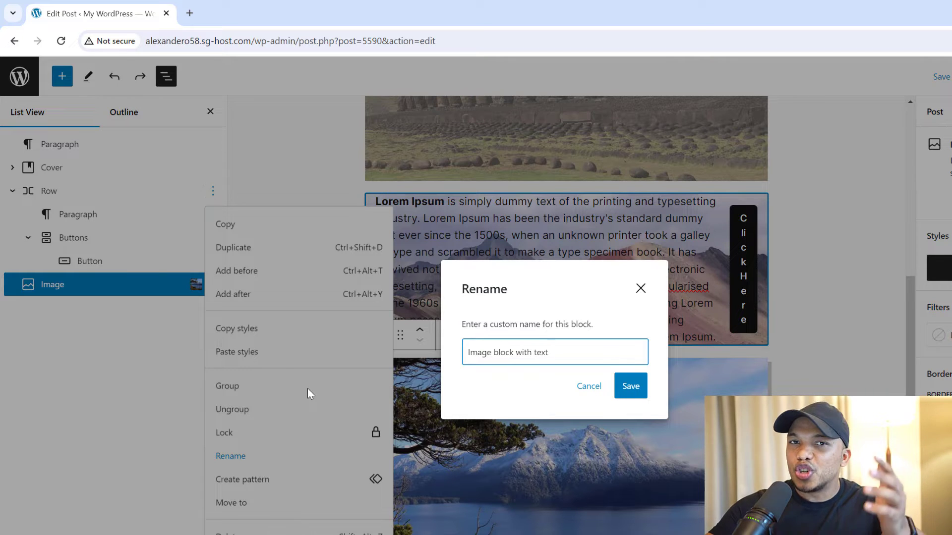
pyautogui.press('Return')
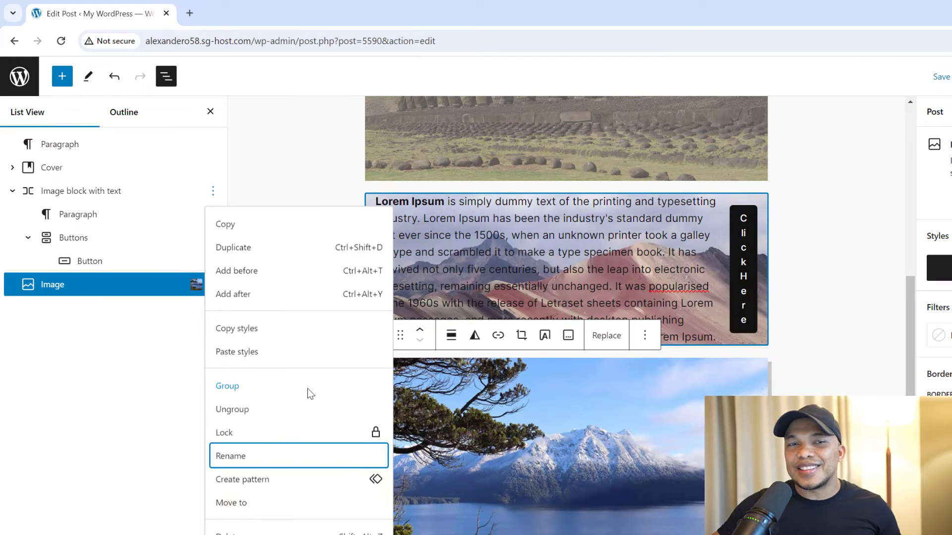
pyautogui.click(159, 415)
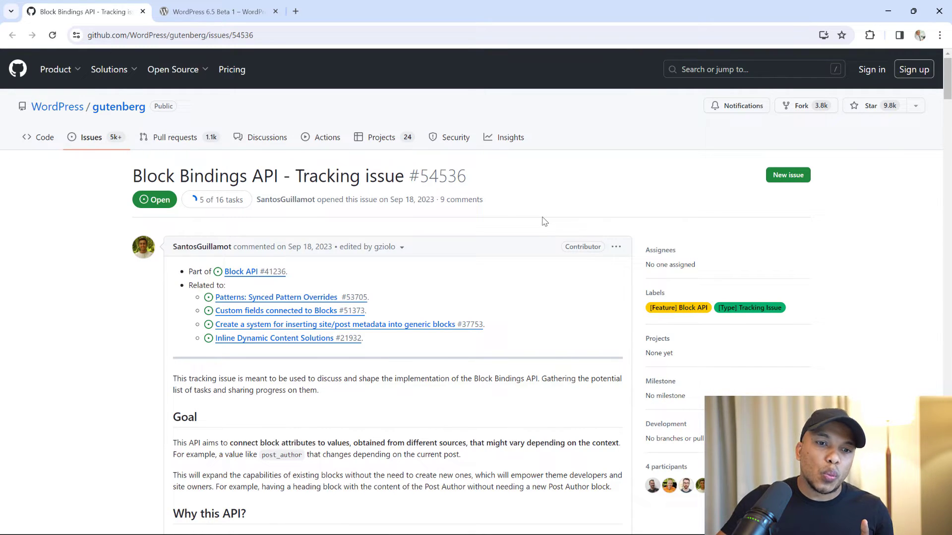
# Switch to the WordPress 6.5 Beta 1 tab and scroll down to the New Data Views in the Site Editor section
pyautogui.hotkey('ctrl', 'Tab')
pyautogui.scroll(5, 757, 238)
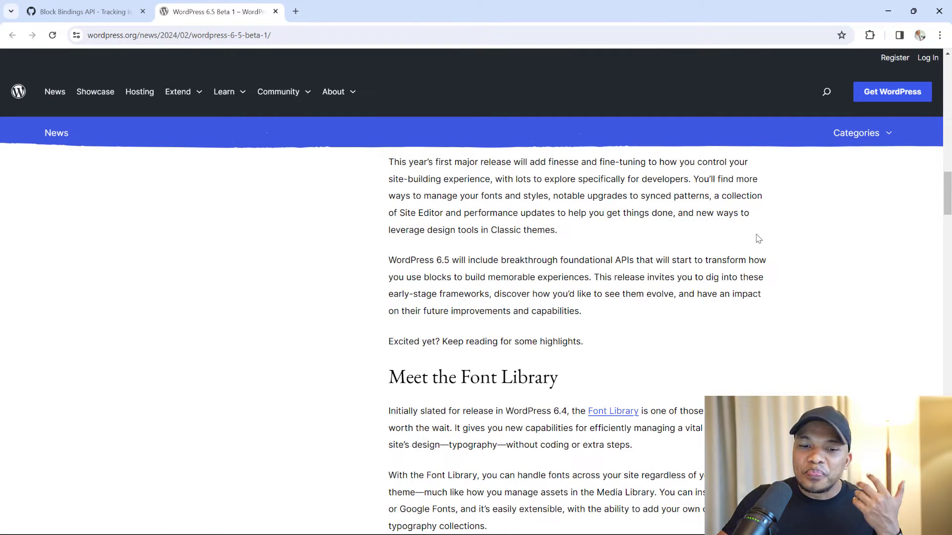
pyautogui.scroll(-5, 758, 239)
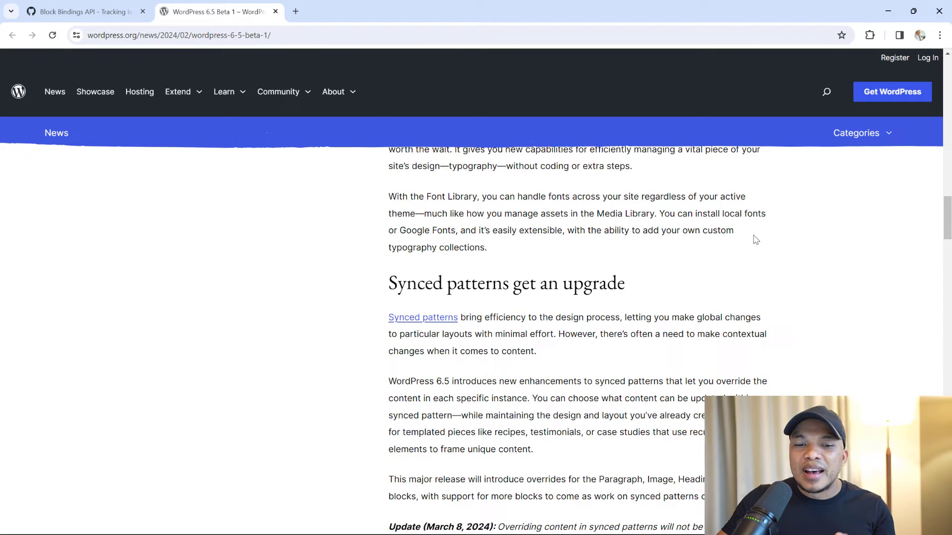
pyautogui.scroll(-3, 755, 240)
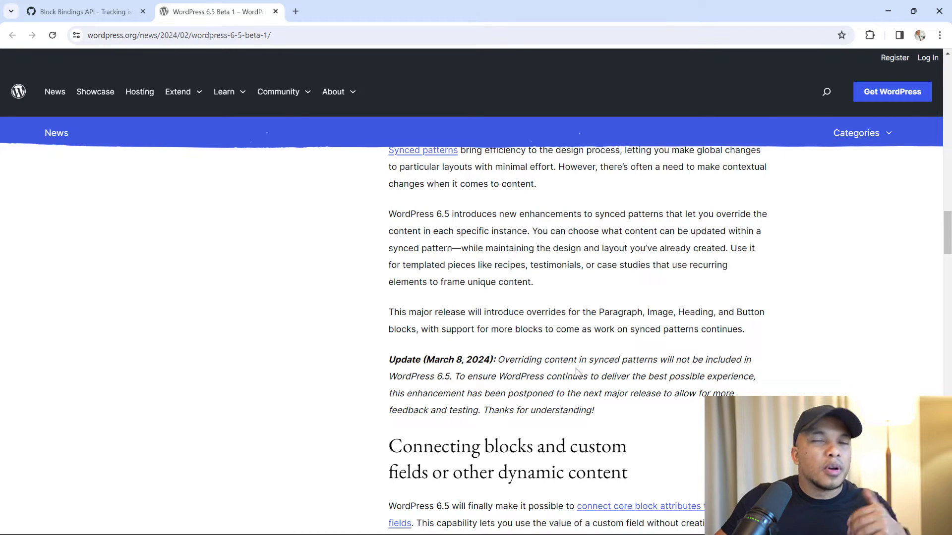
pyautogui.scroll(-10, 576, 373)
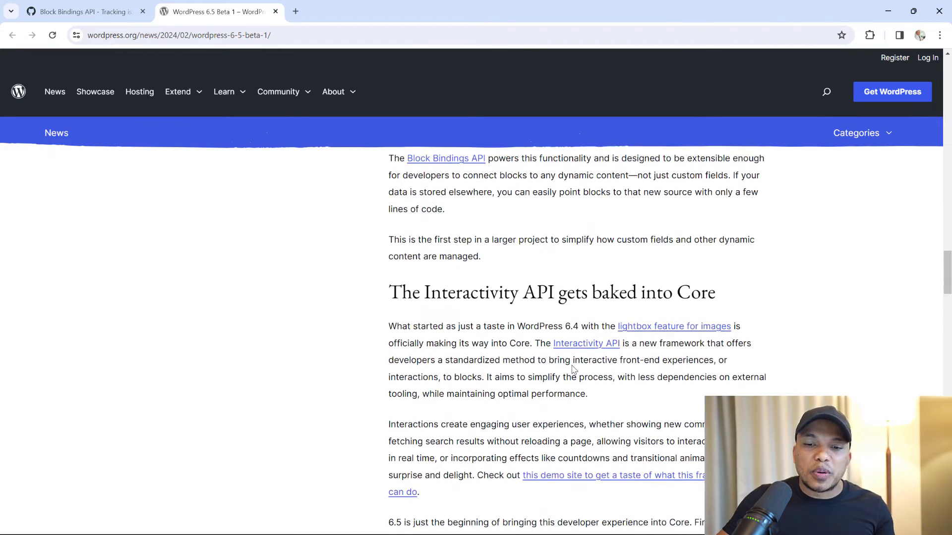
pyautogui.scroll(-2, 573, 369)
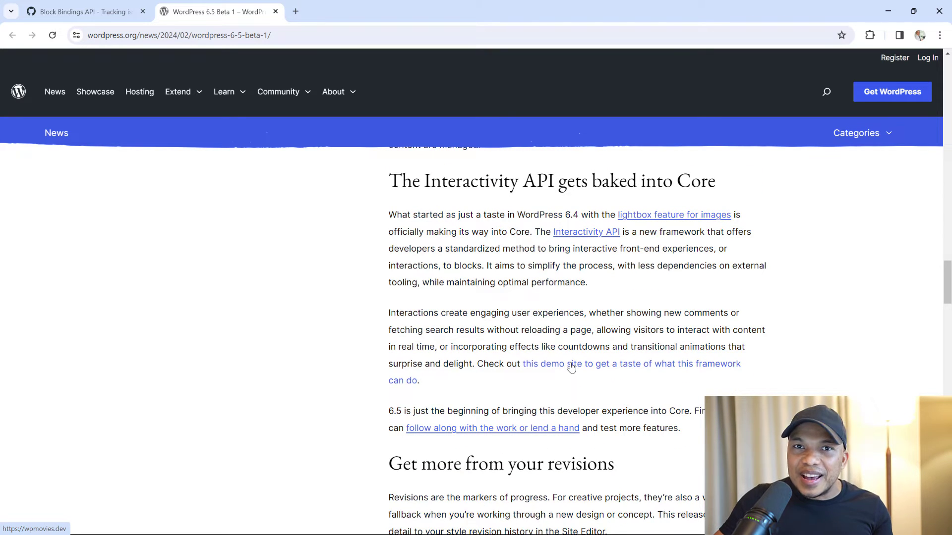
pyautogui.scroll(-3, 571, 367)
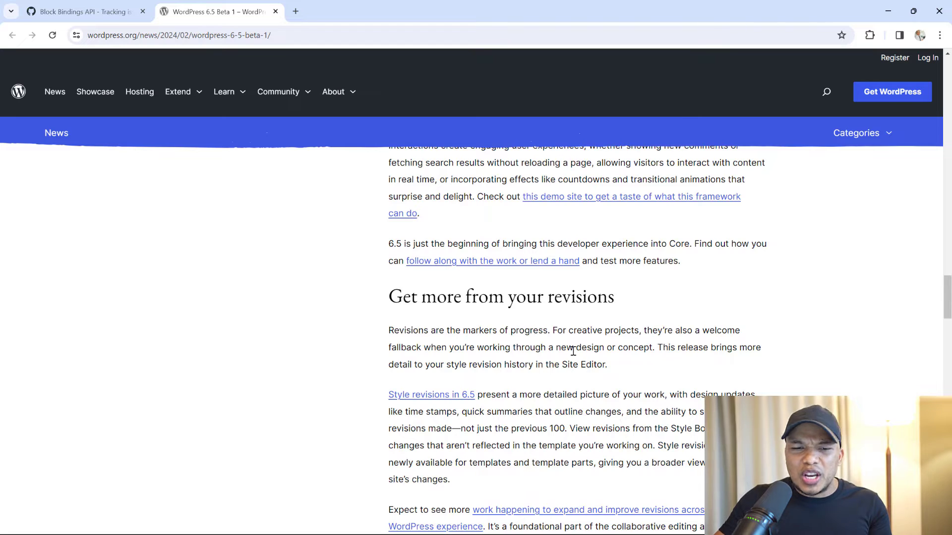
pyautogui.scroll(-1, 573, 353)
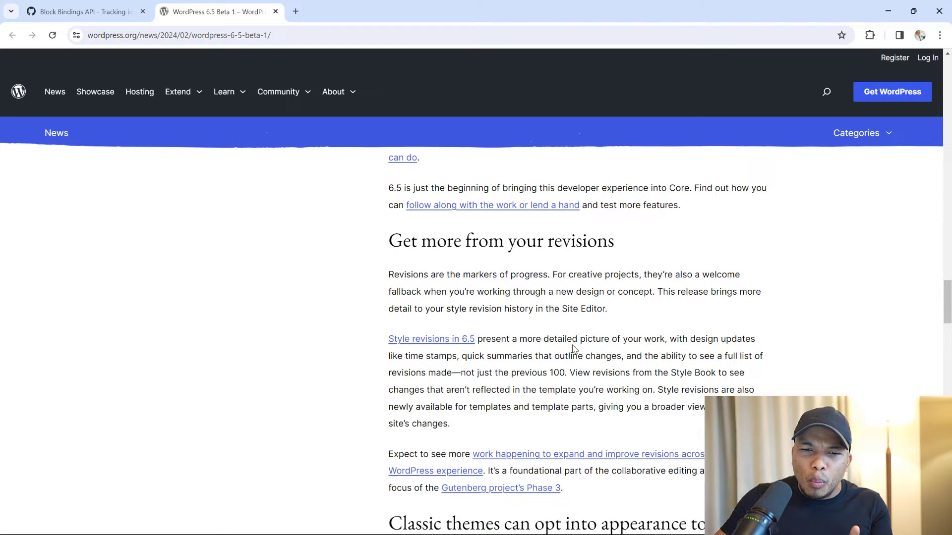
pyautogui.scroll(-4, 572, 343)
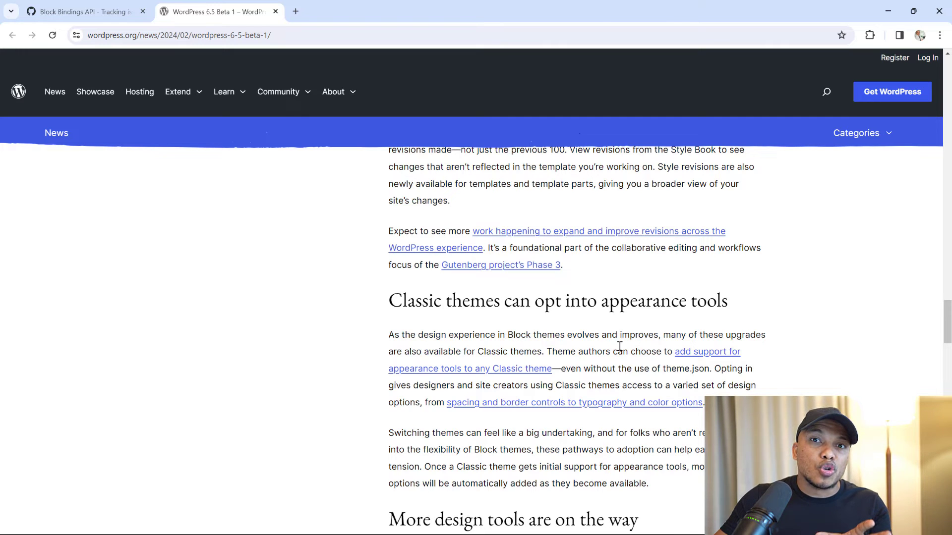
pyautogui.scroll(-4, 620, 346)
pyautogui.scroll(-6, 620, 337)
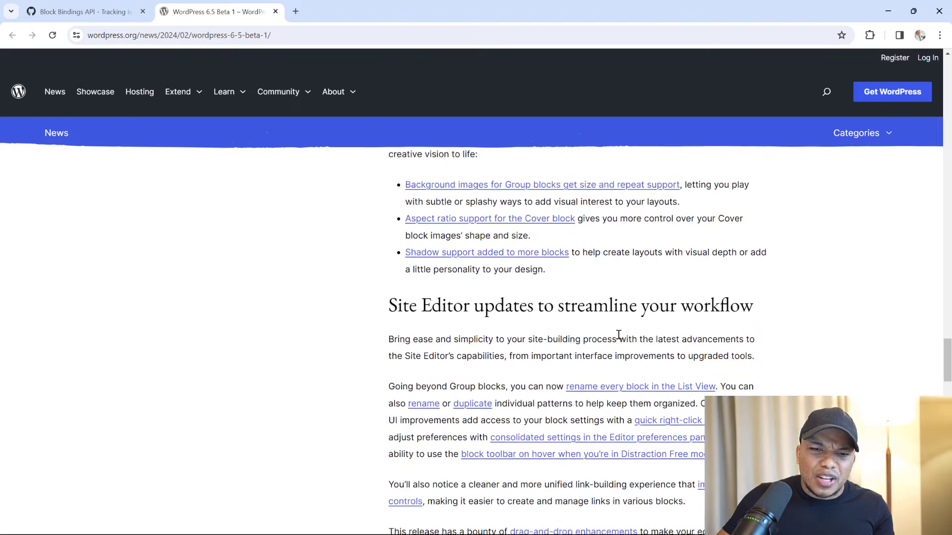
pyautogui.scroll(-2, 618, 335)
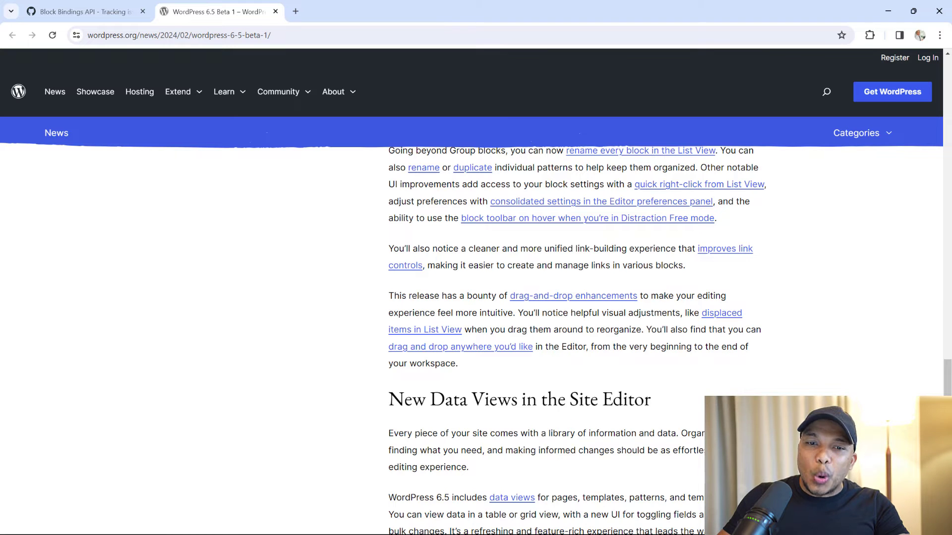
# Dock the GitHub window showing issue #57935, Performance Tracking issue (WP 6.5), as a new tab
pyautogui.moveTo(947, 100); pyautogui.dragTo(483, 22)
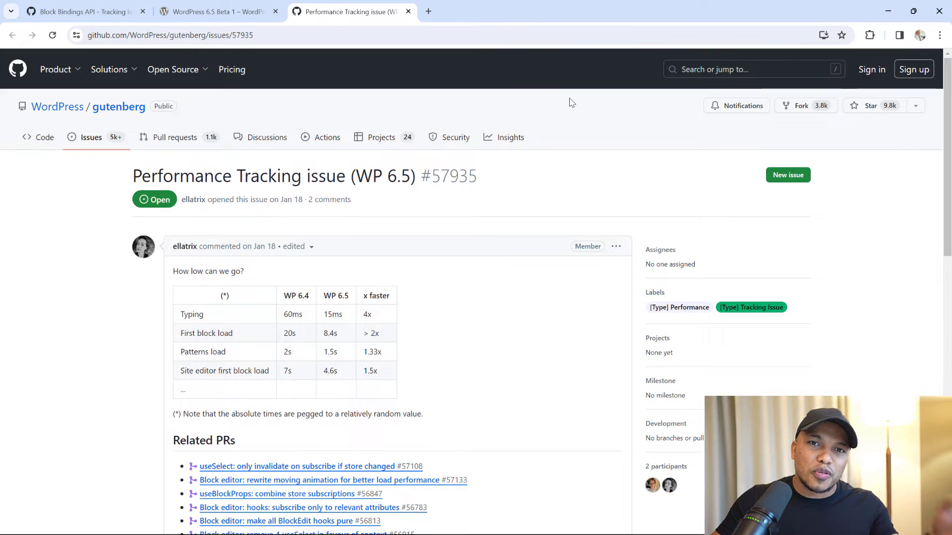